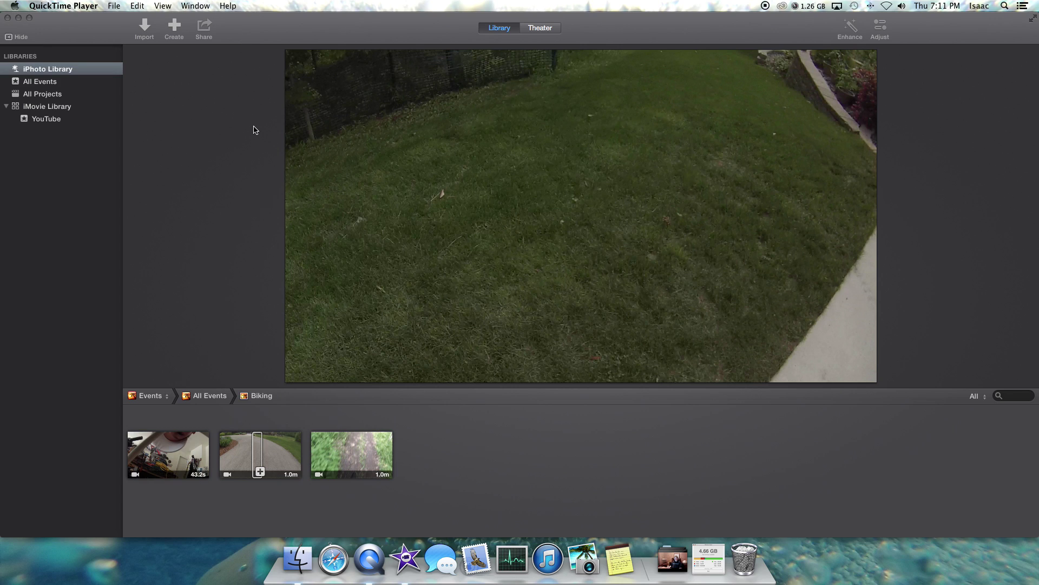
Open the Create popover offering Movie or Trailer.
left_click(174, 27)
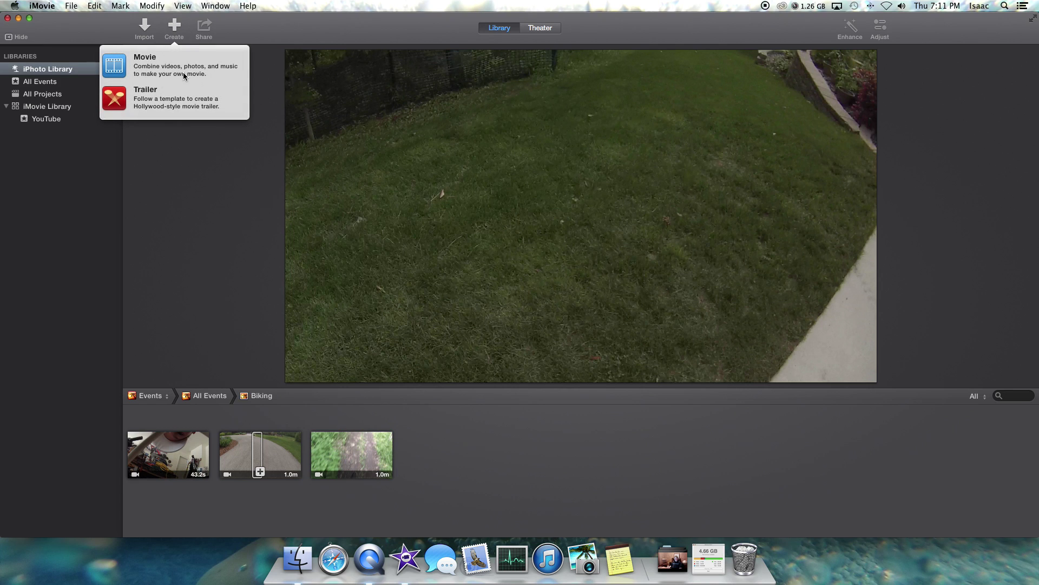
Start a new Movie and create it with No Theme.
left_click(150, 67)
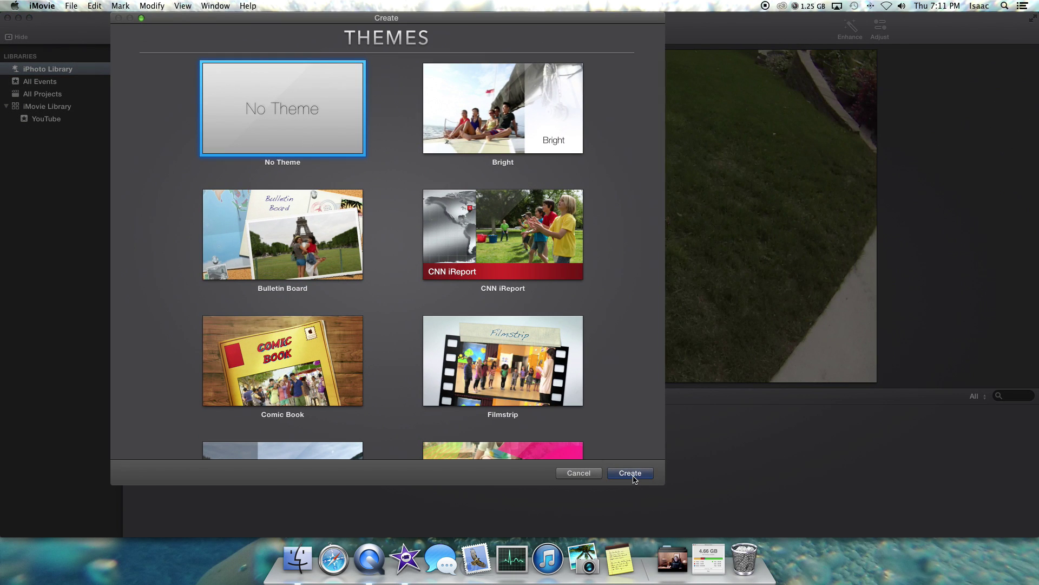
scroll(385, 374, "down", 4)
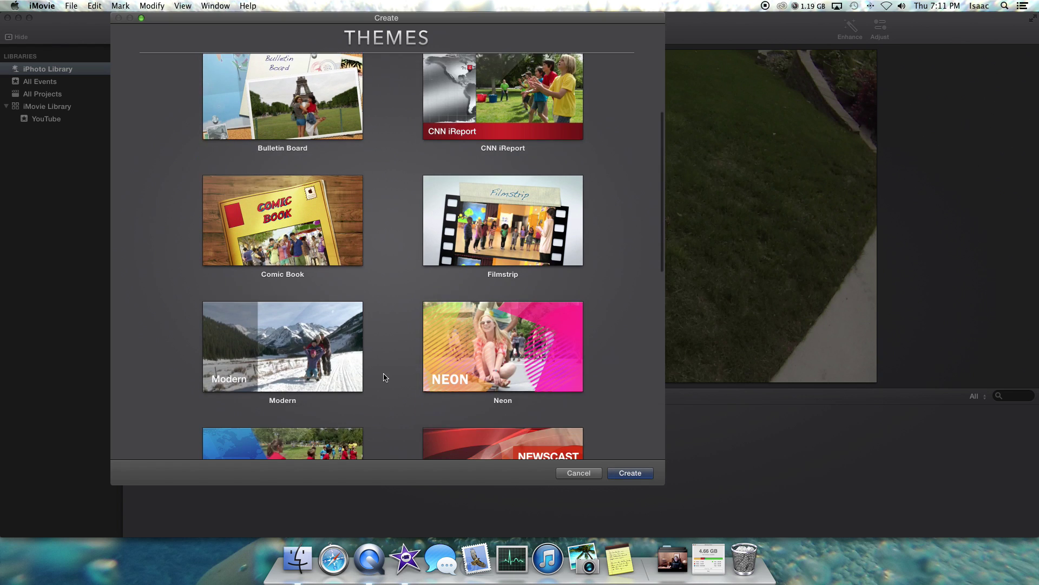
scroll(387, 372, "up", 4)
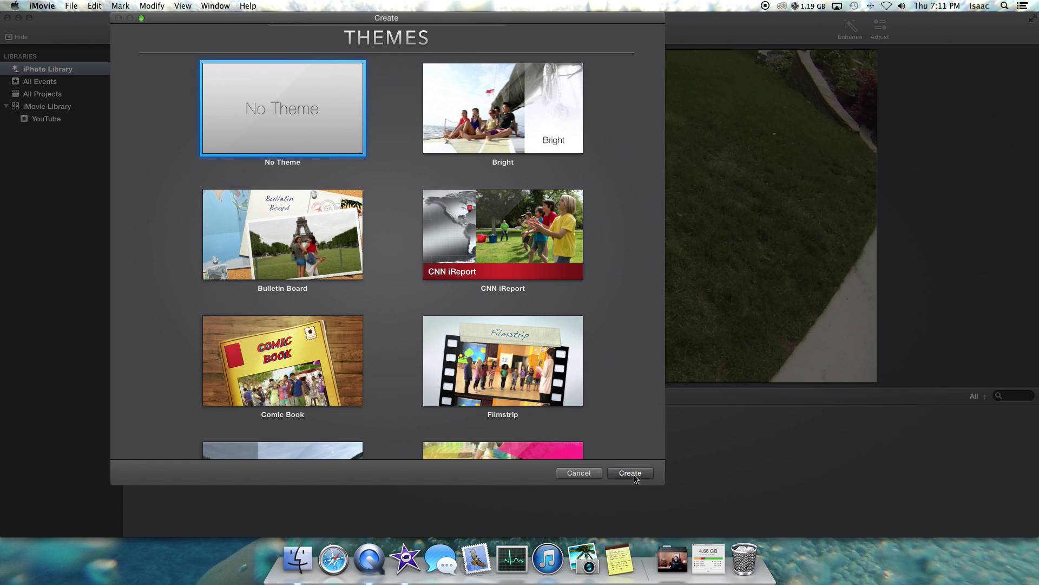
left_click(635, 477)
type("sl")
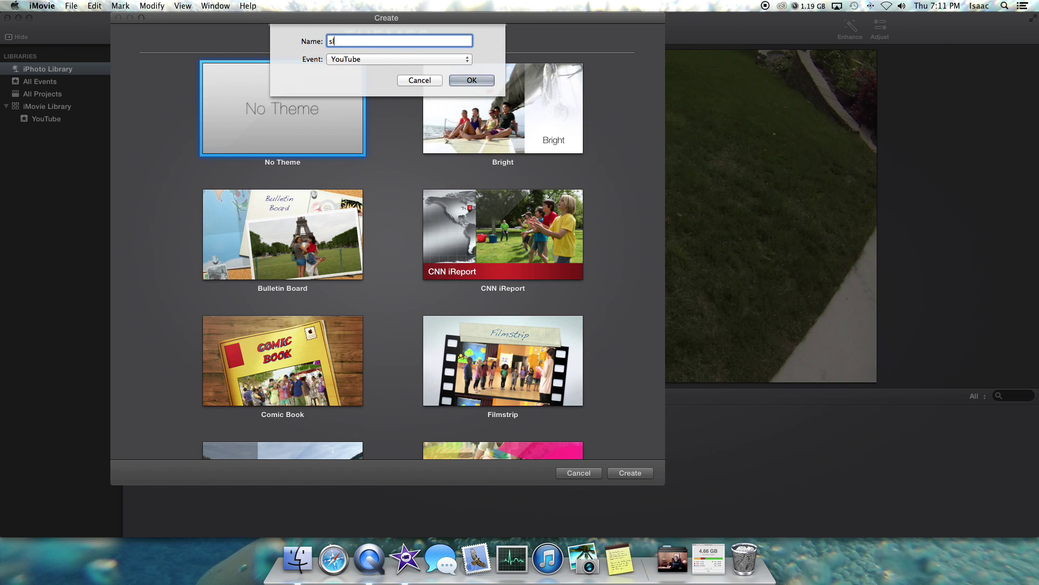
type("low moti")
type("on")
Submit the name 'slow motion', dismiss the duplicate-name alert, and open the existing slow motion project.
key("Return")
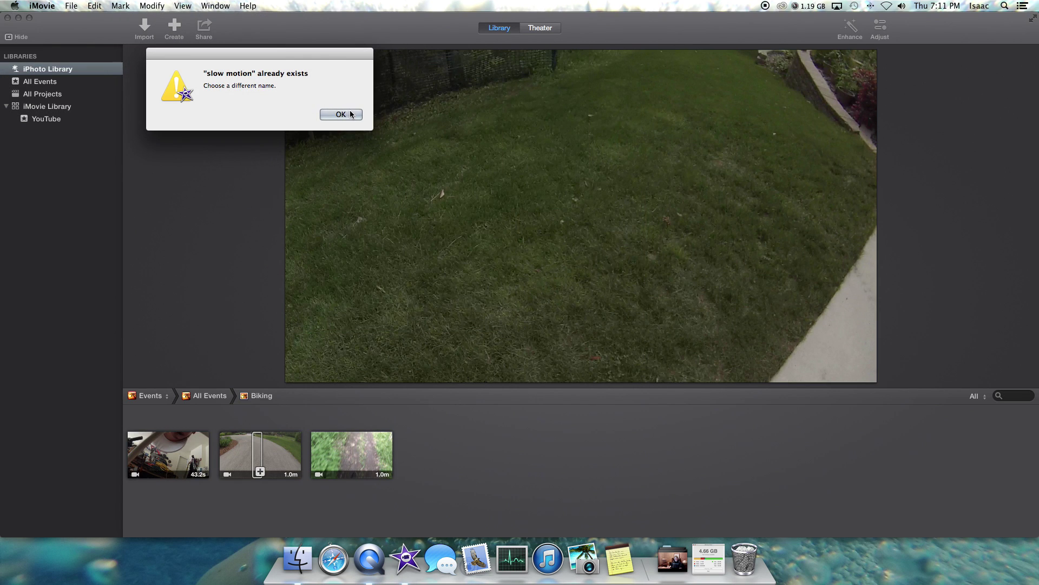
left_click(351, 114)
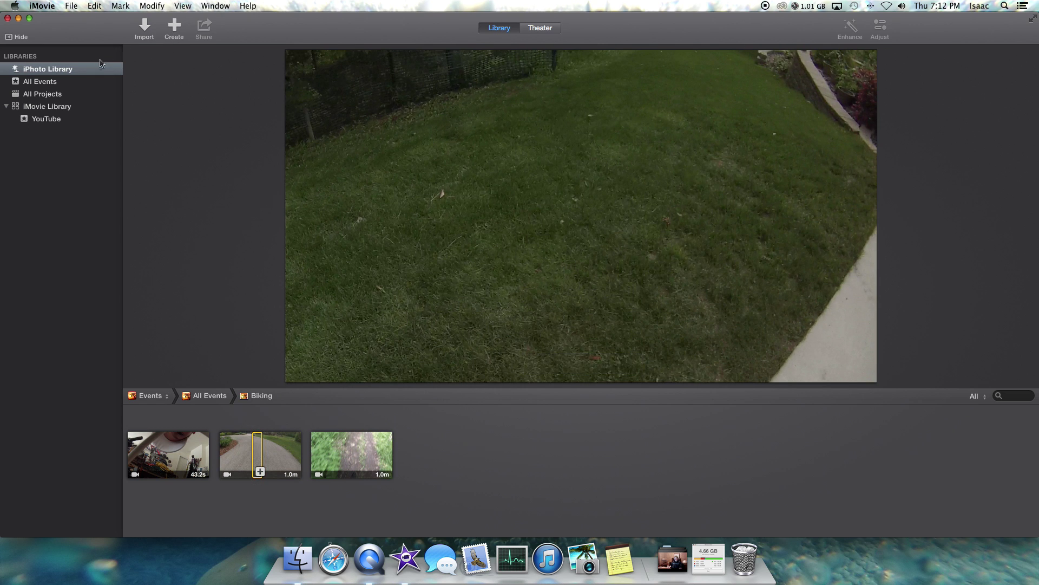
left_click(49, 94)
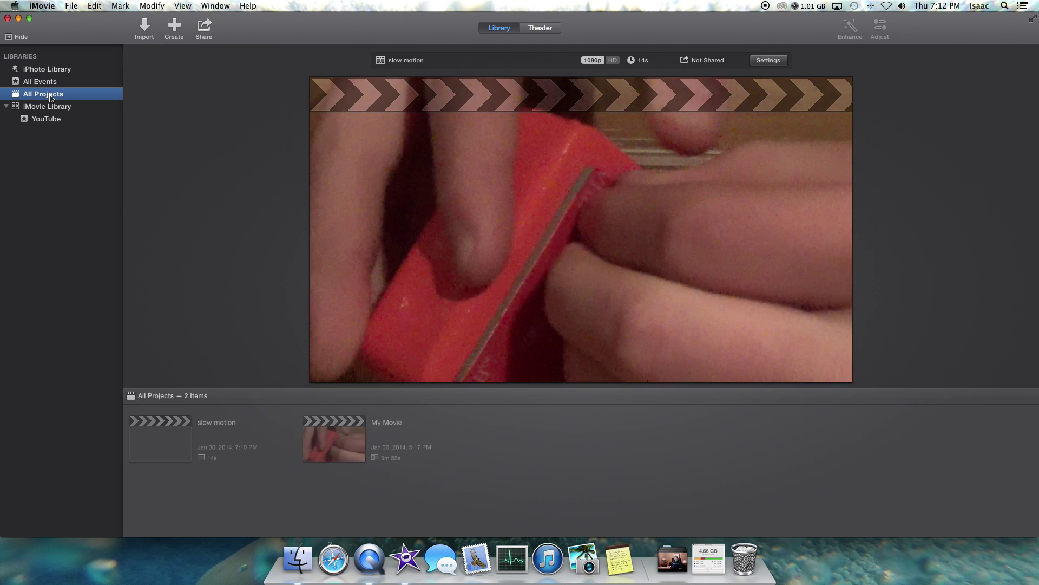
left_click(179, 439)
double_click(178, 439)
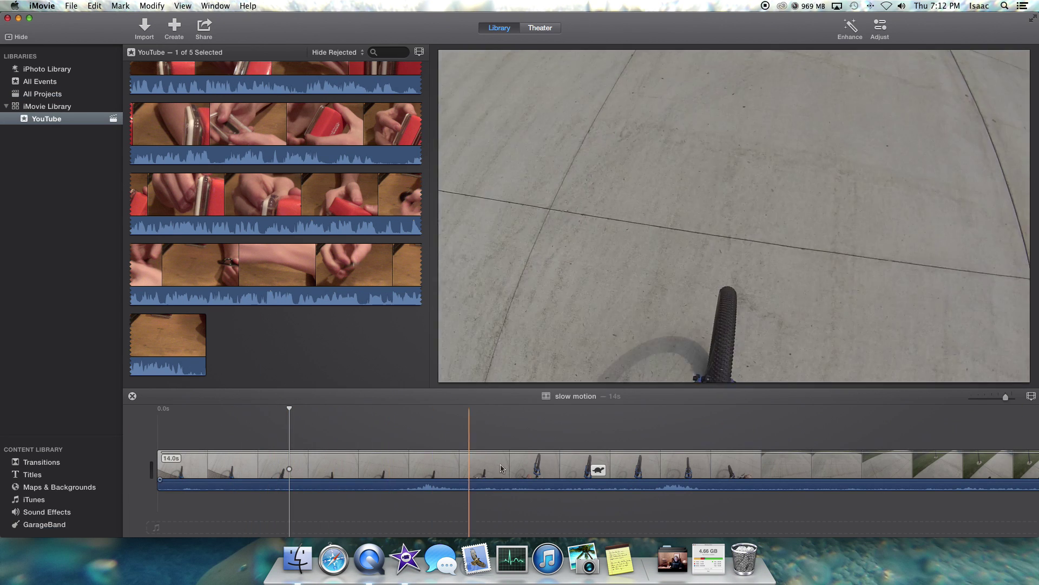
Set the biking clip's speed to 100%, shortening it to 7 seconds.
left_click(599, 470)
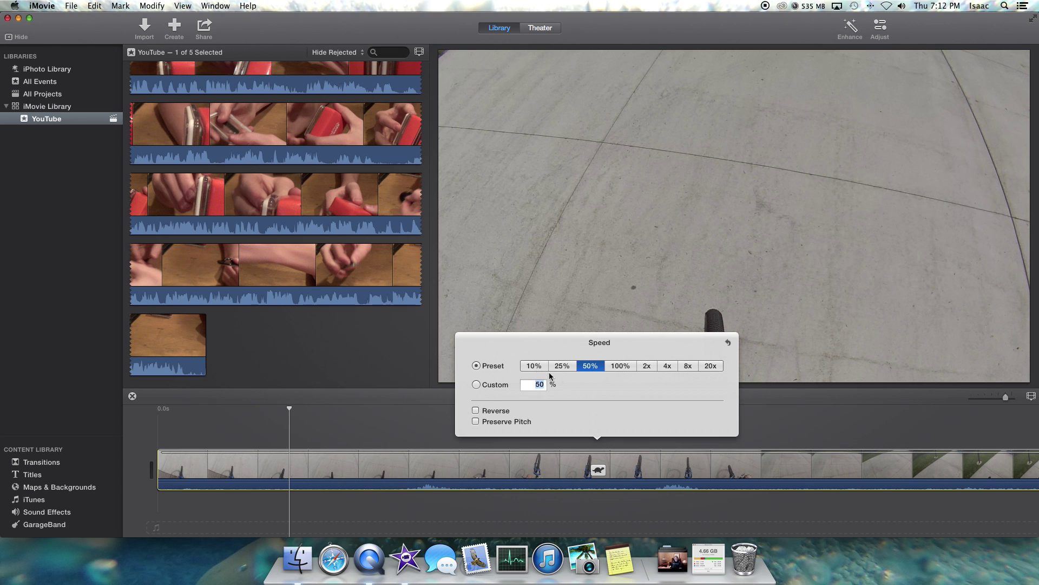
left_click(621, 366)
left_click(673, 434)
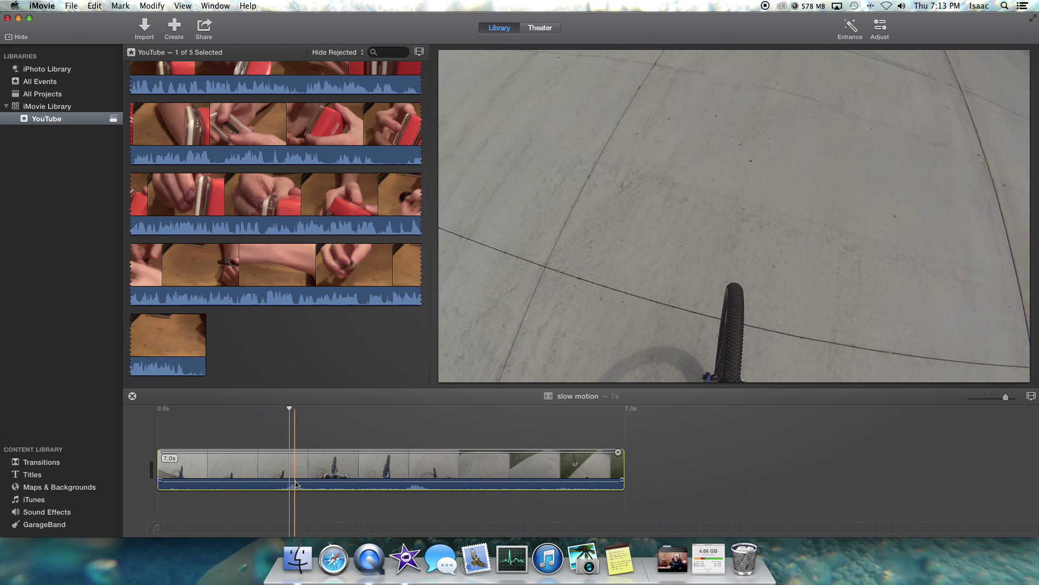
Split the biking clip at the 2-second mark into 2- and 5-second parts.
left_click(291, 485)
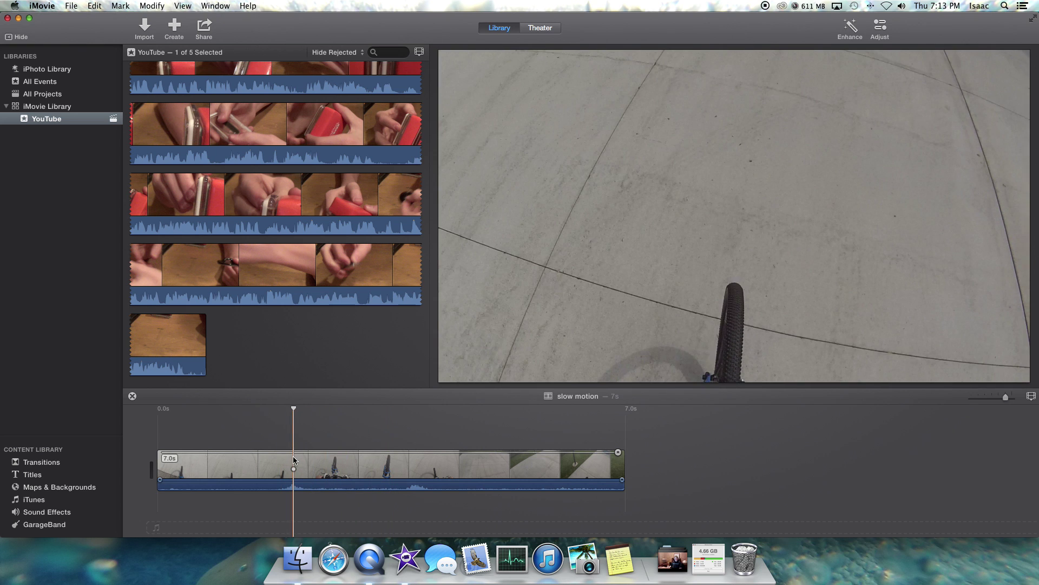
right_click(293, 492)
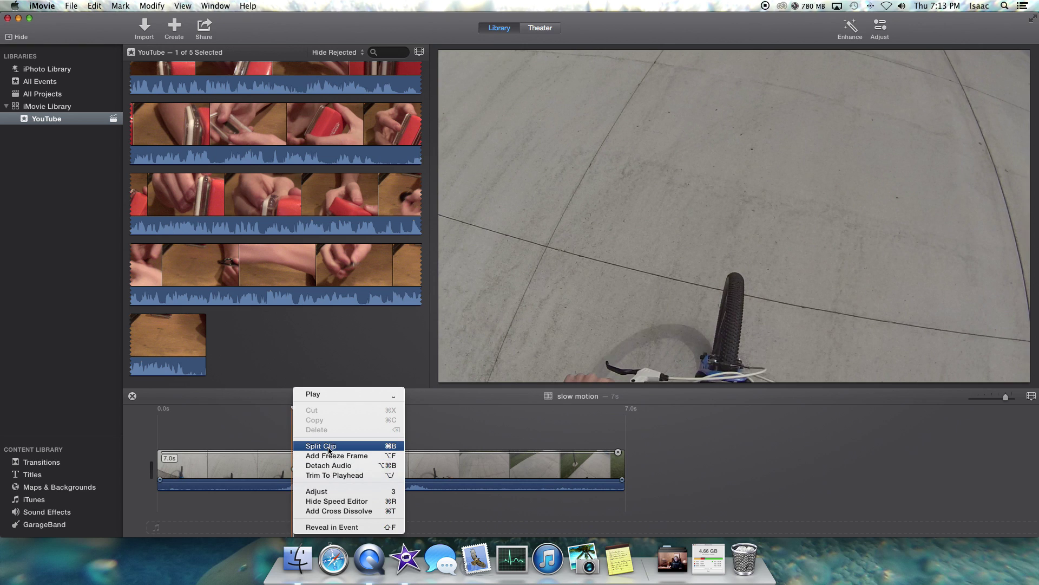
left_click(329, 447)
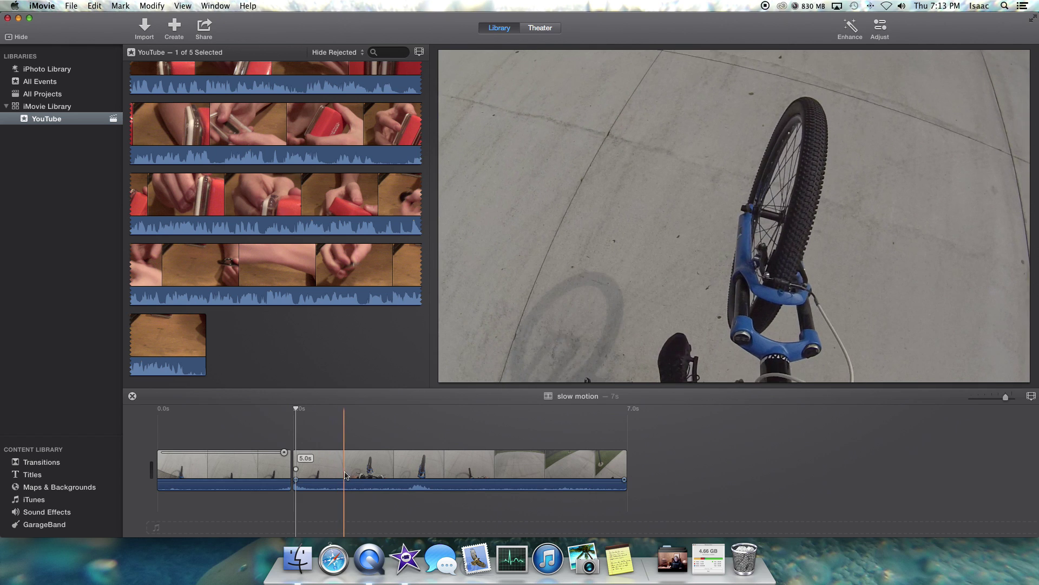
Select the 5-second part and split off a 0.7-second piece at the playhead.
left_click(345, 475)
key("super+backslash")
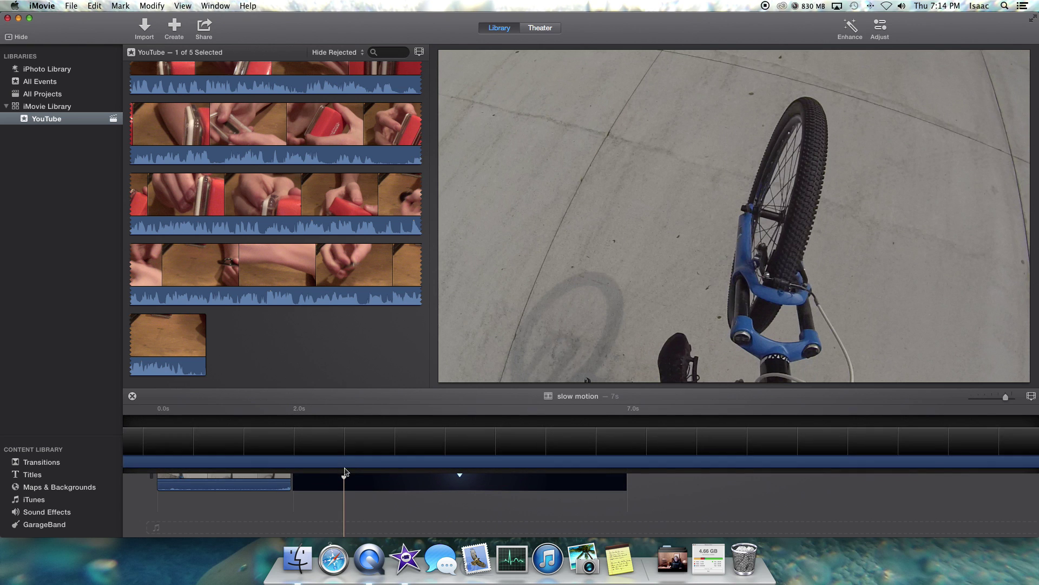
key("super+backslash")
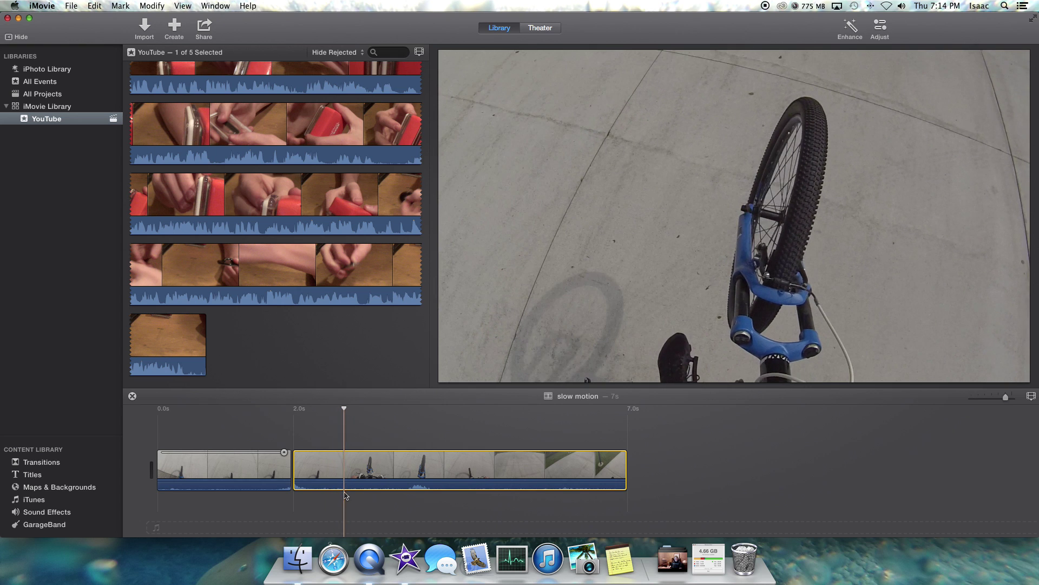
right_click(347, 488)
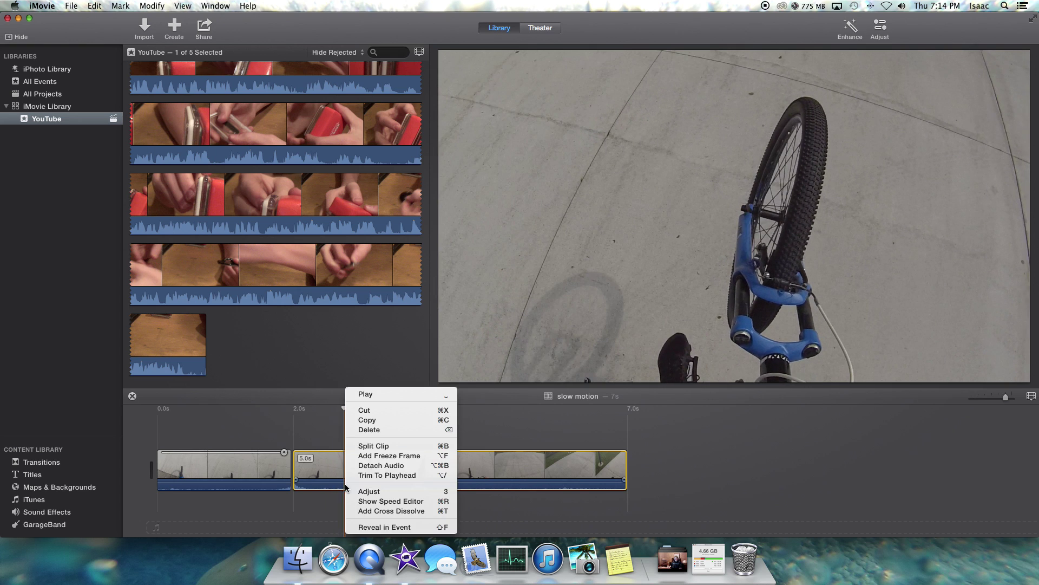
left_click(365, 446)
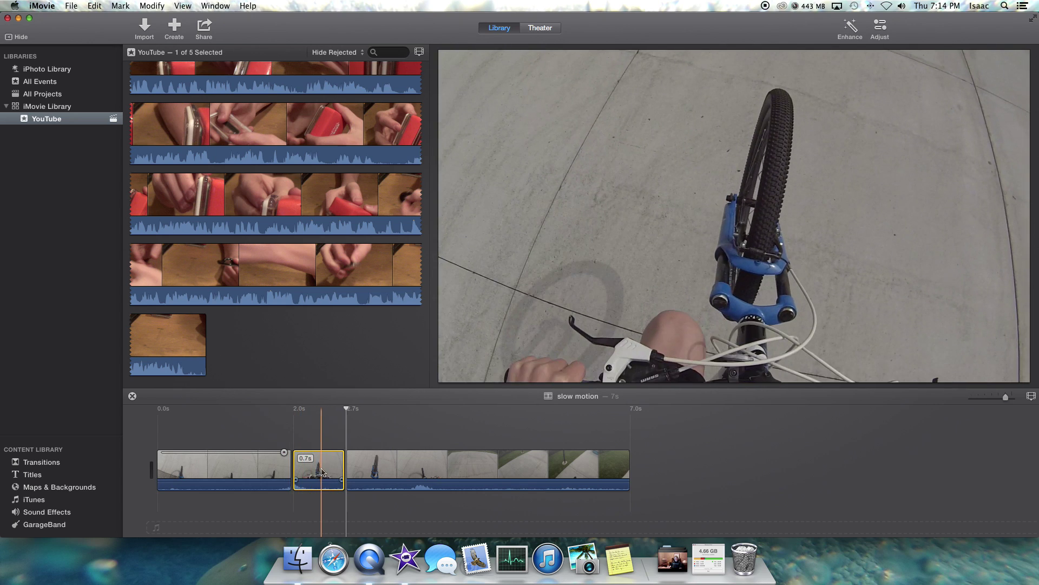
left_click(151, 6)
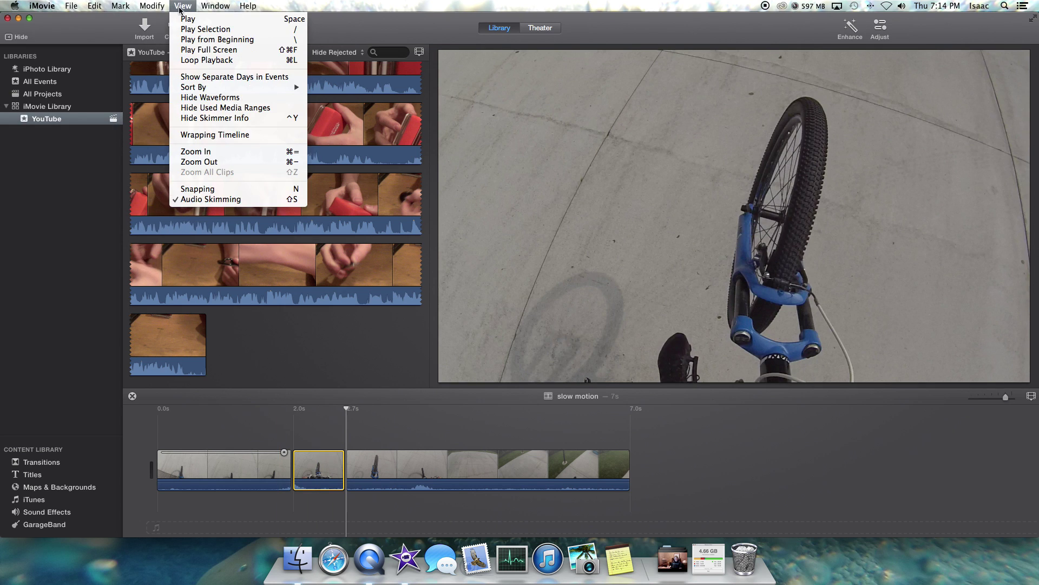
mouse_move(168, 124)
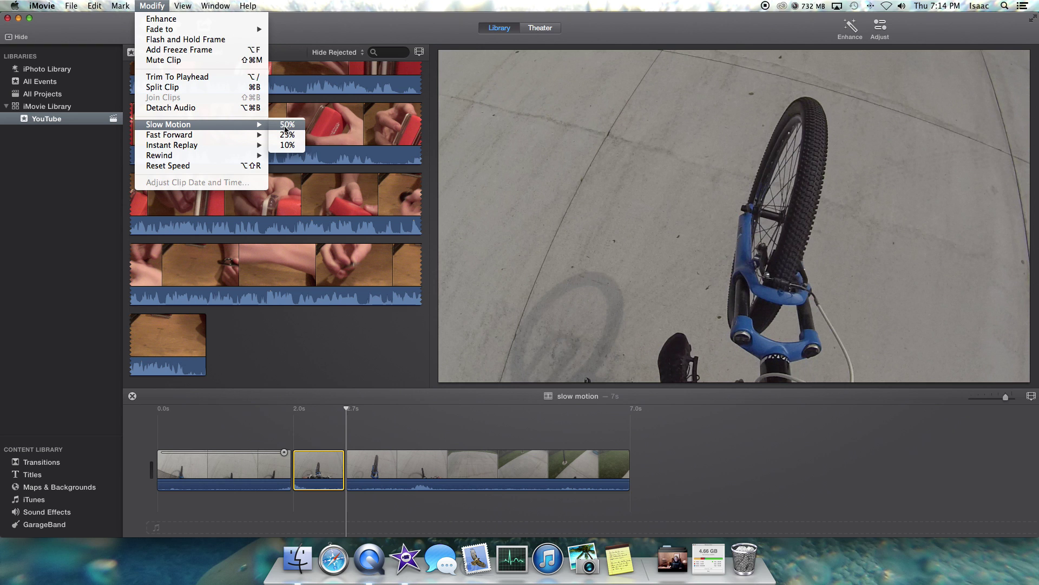
left_click(284, 129)
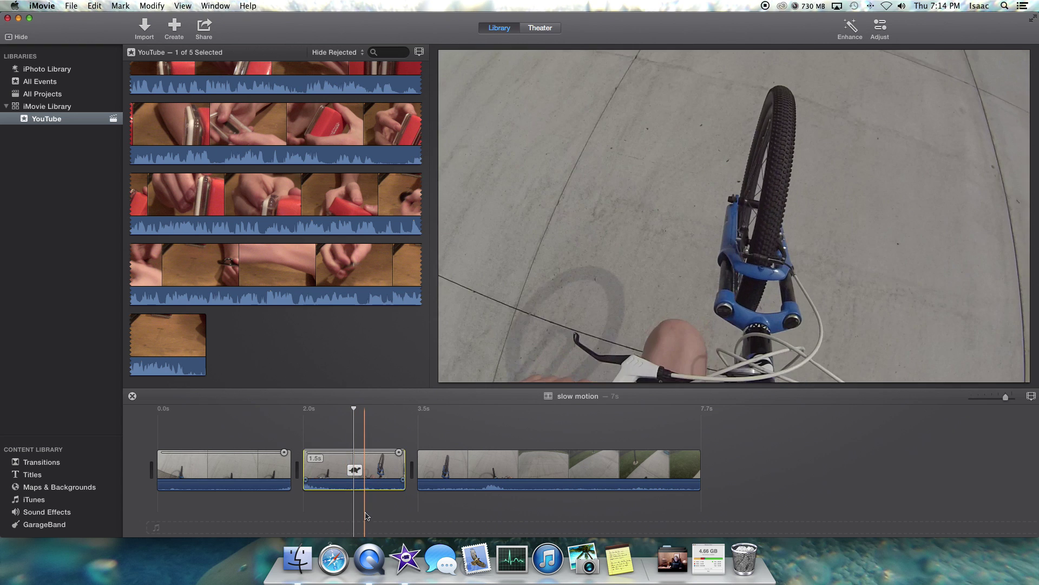
left_click(357, 471)
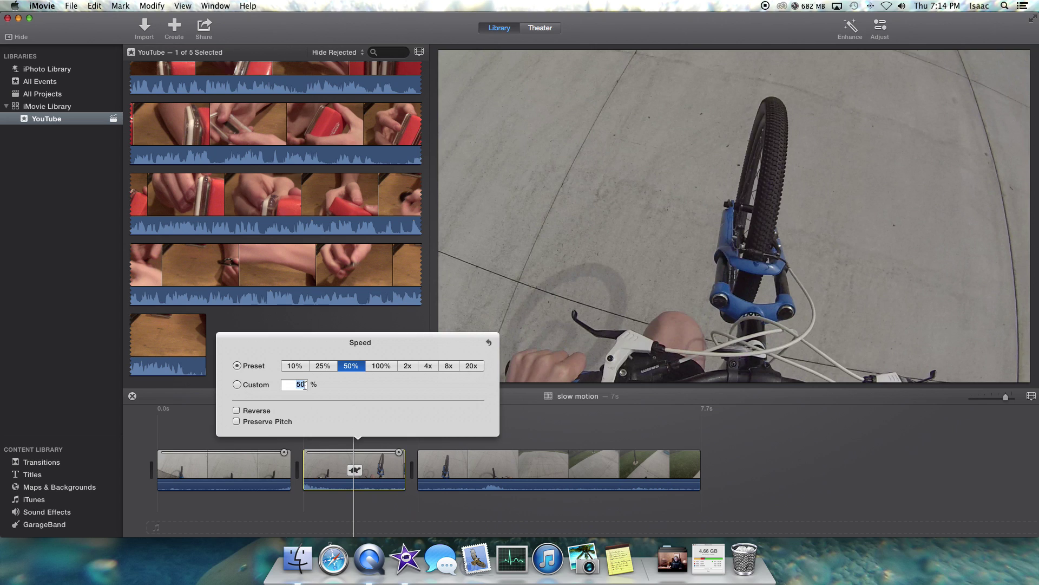
left_click(237, 385)
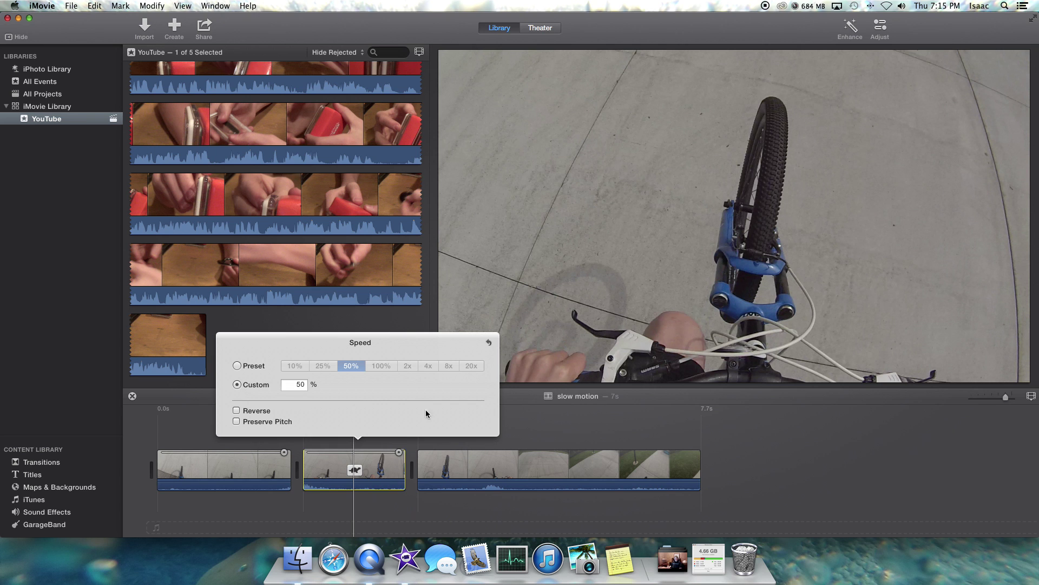
left_click(499, 422)
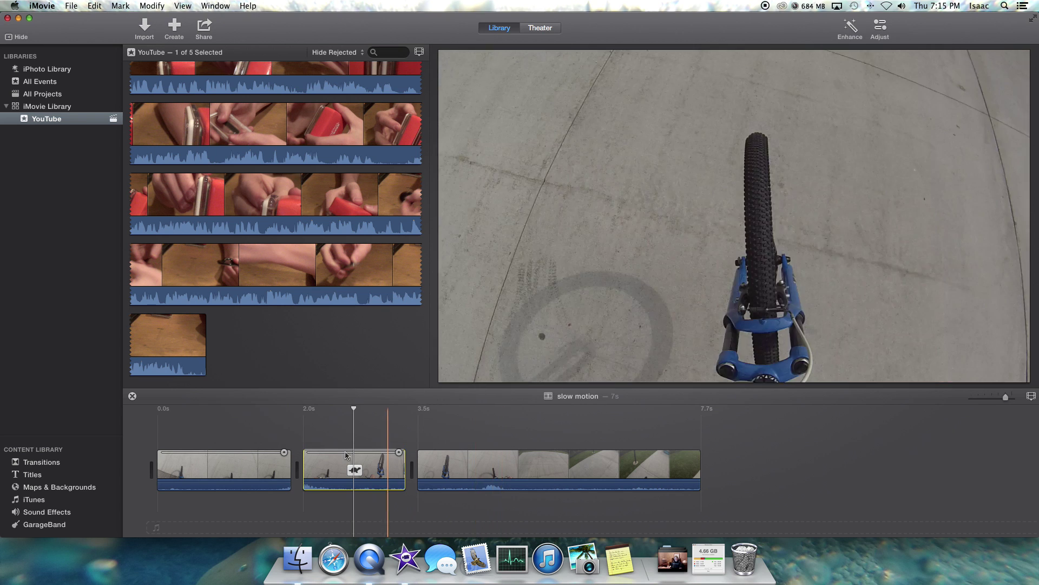
left_click(355, 471)
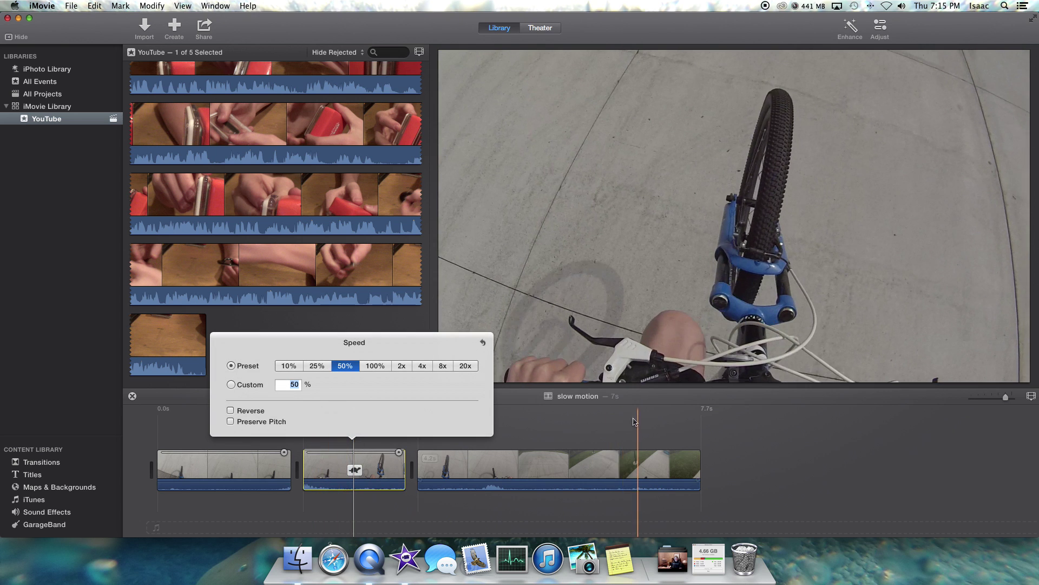
left_click(603, 417)
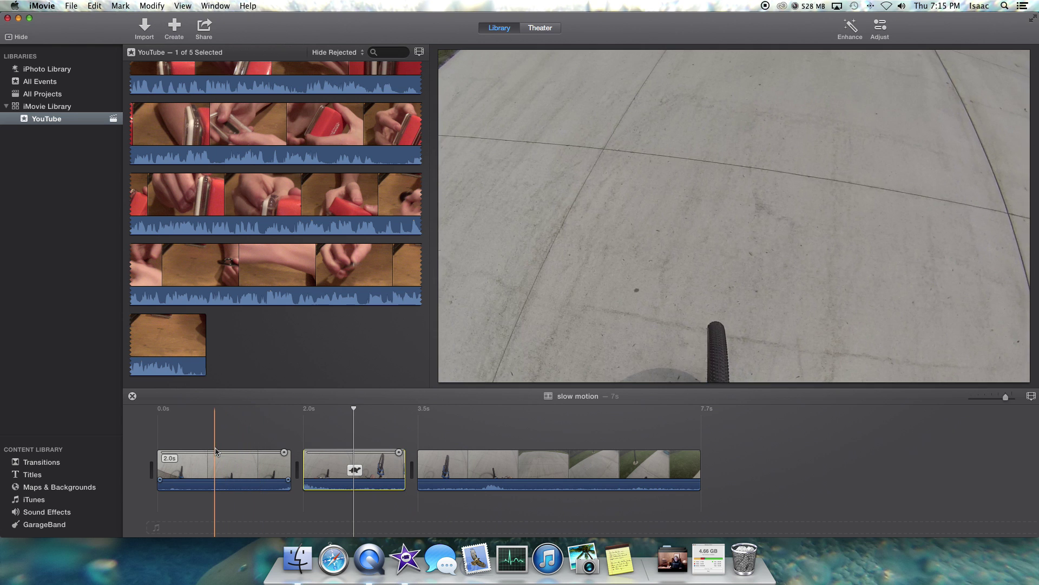
Slow the middle clip to 25% speed and preview the 9.3-second result.
key("space")
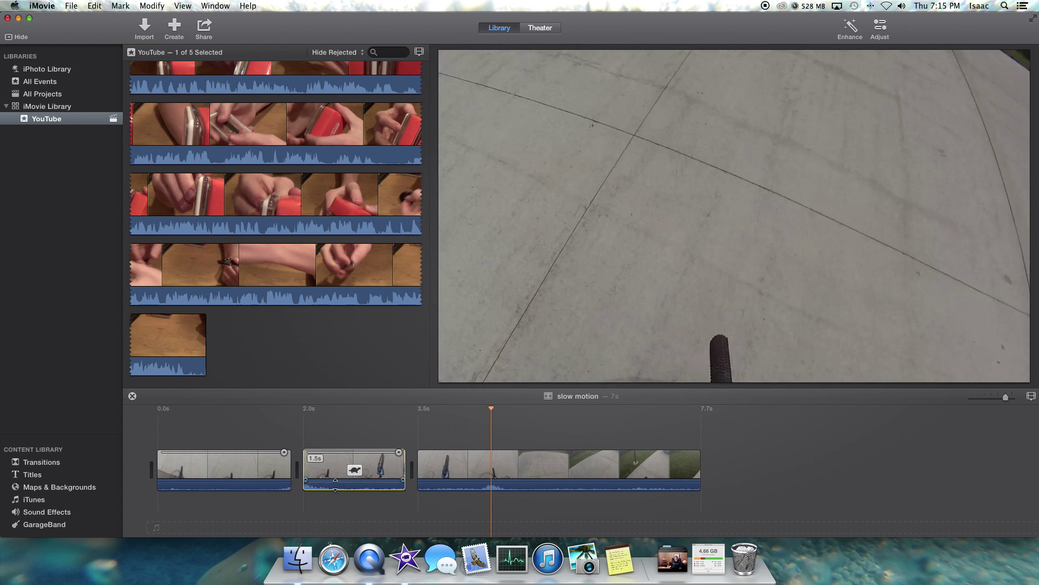
left_click(358, 473)
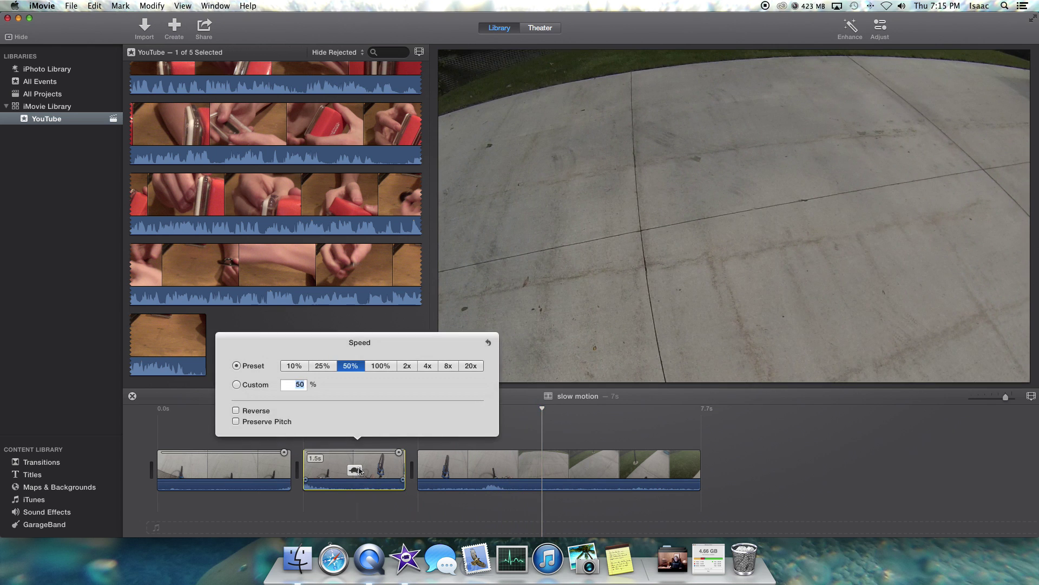
left_click(321, 366)
left_click(254, 446)
key("space")
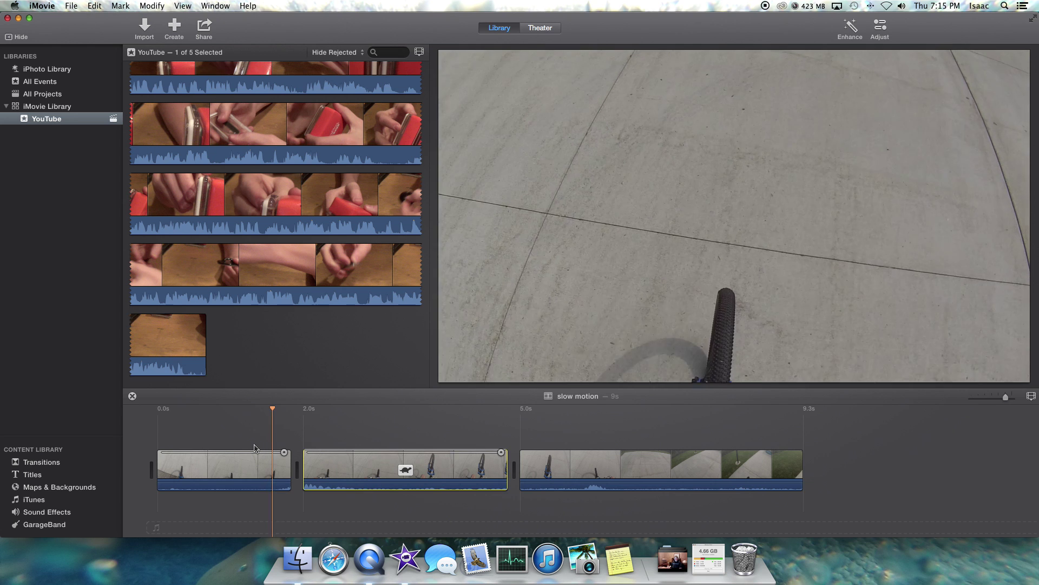
left_click(173, 443)
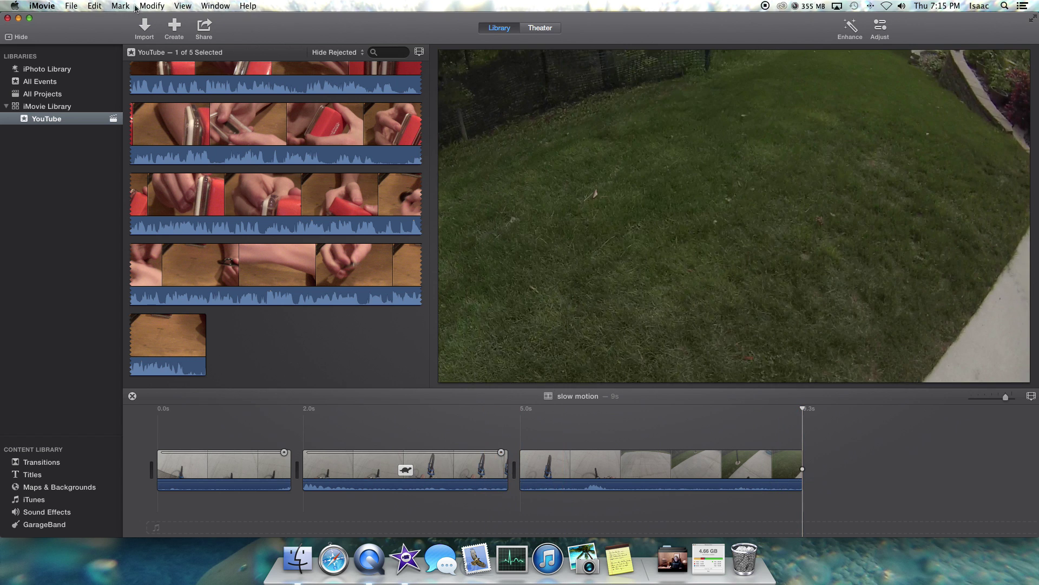
left_click(94, 6)
Undo the 25% slowdown and the second split, leaving 2- and 5-second pieces.
left_click(115, 19)
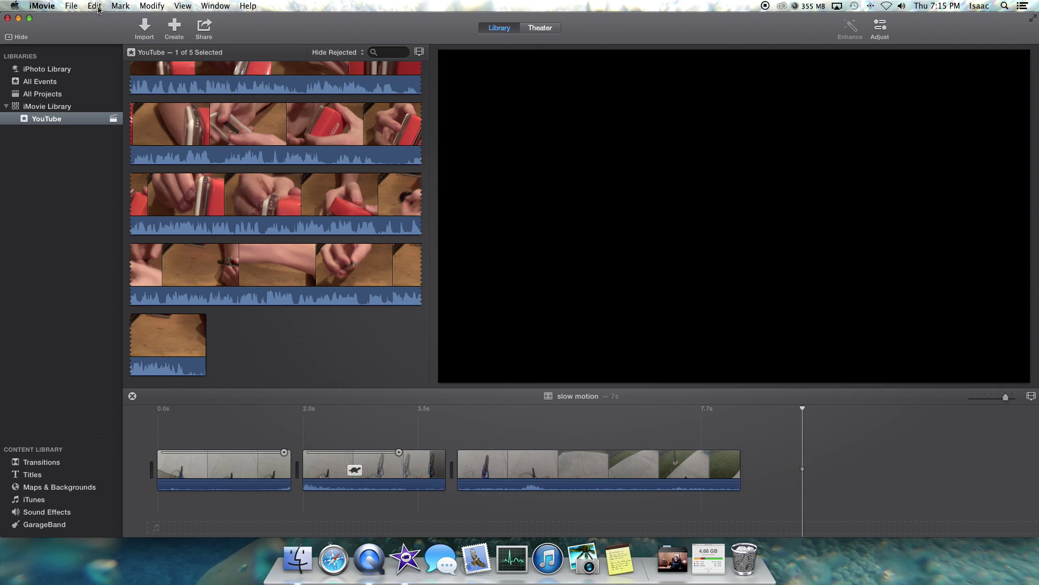
left_click(111, 22)
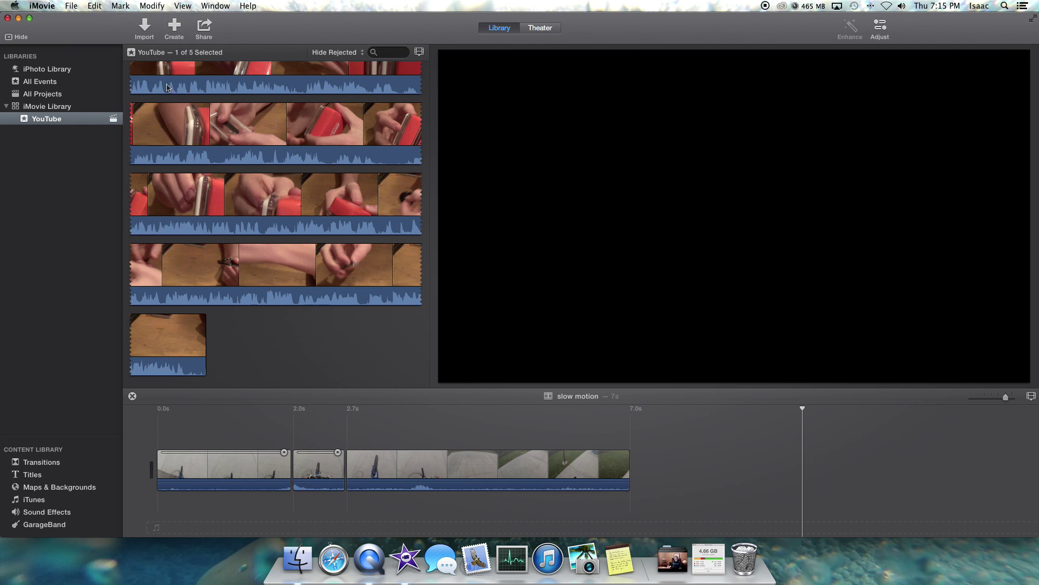
left_click(94, 6)
left_click(107, 22)
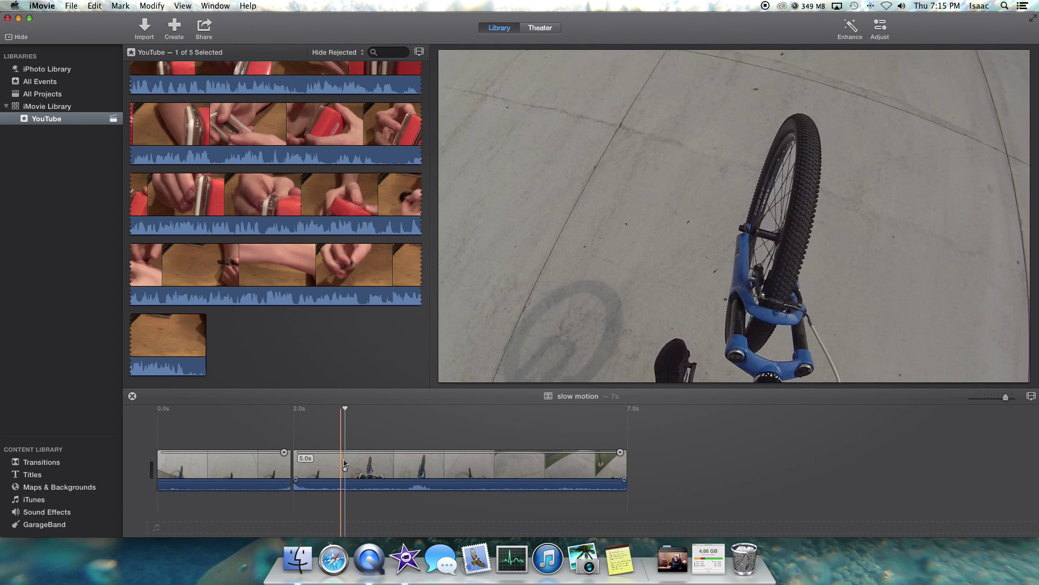
Split the biking clip where the wheelie ends.
left_click(419, 467)
right_click(421, 468)
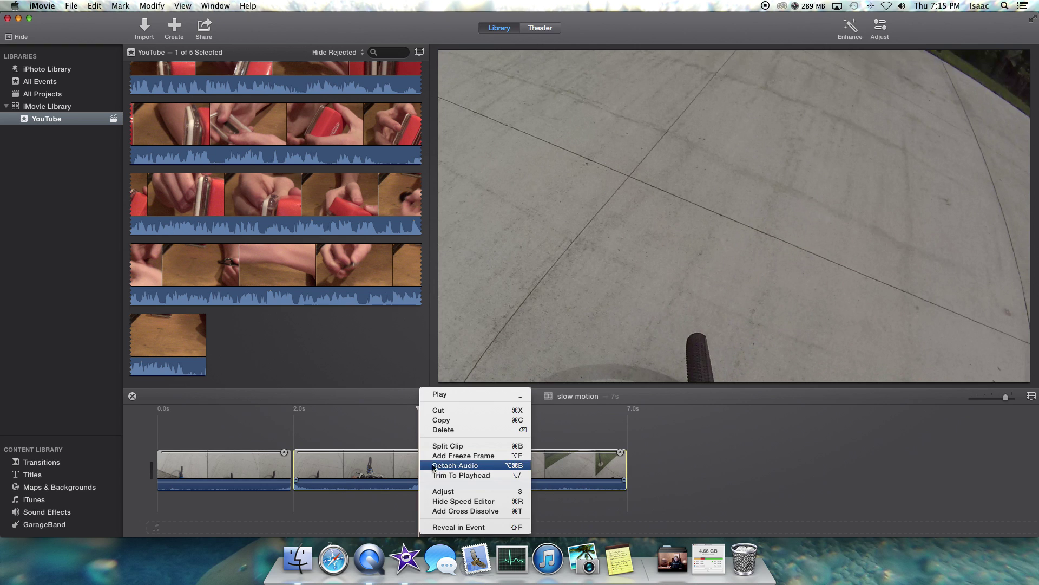
left_click(447, 446)
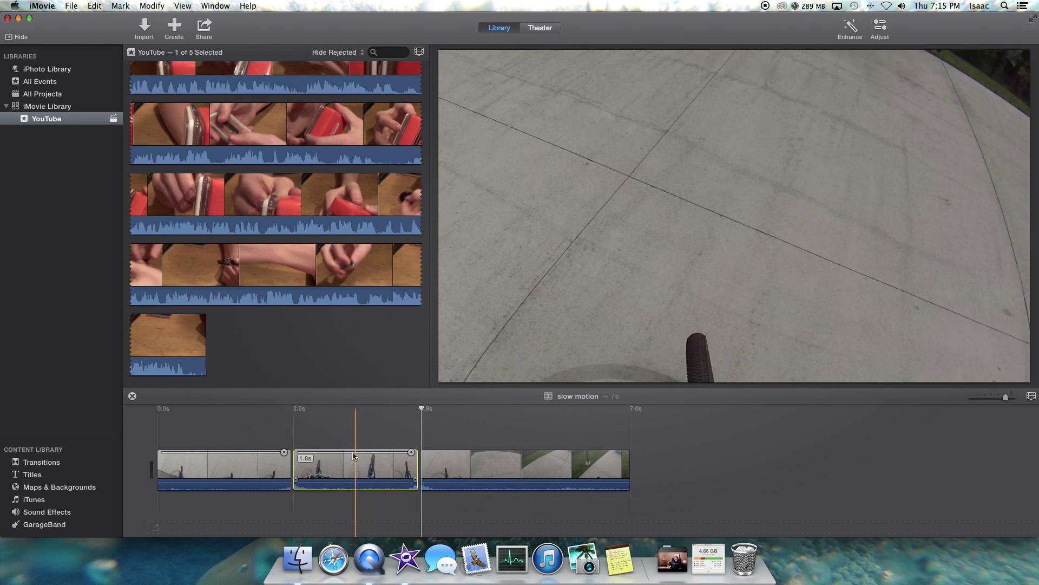
Slow the wheelie piece to 50% speed and play it back.
left_click(149, 8)
mouse_move(169, 125)
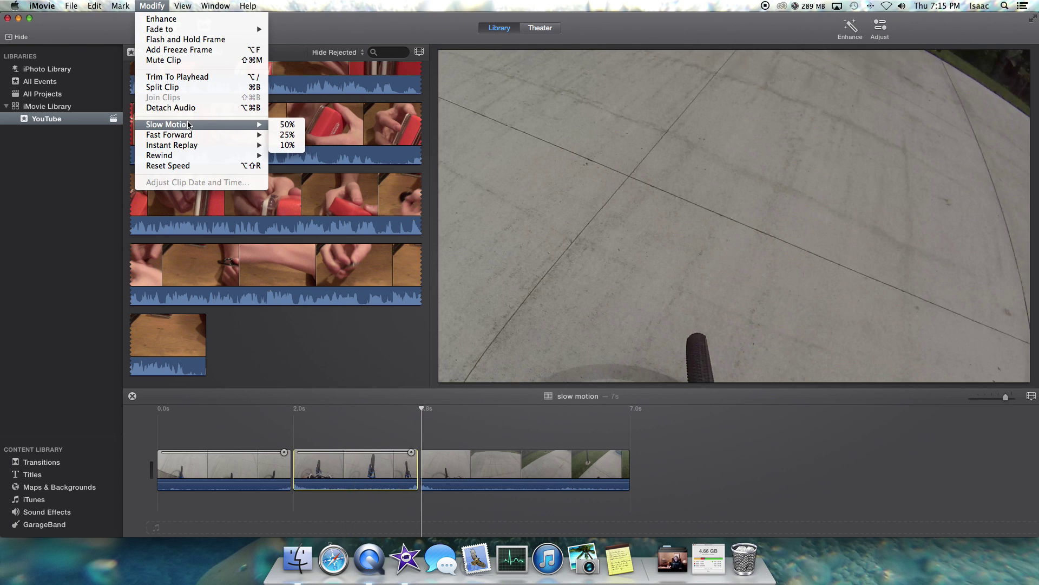
left_click(287, 126)
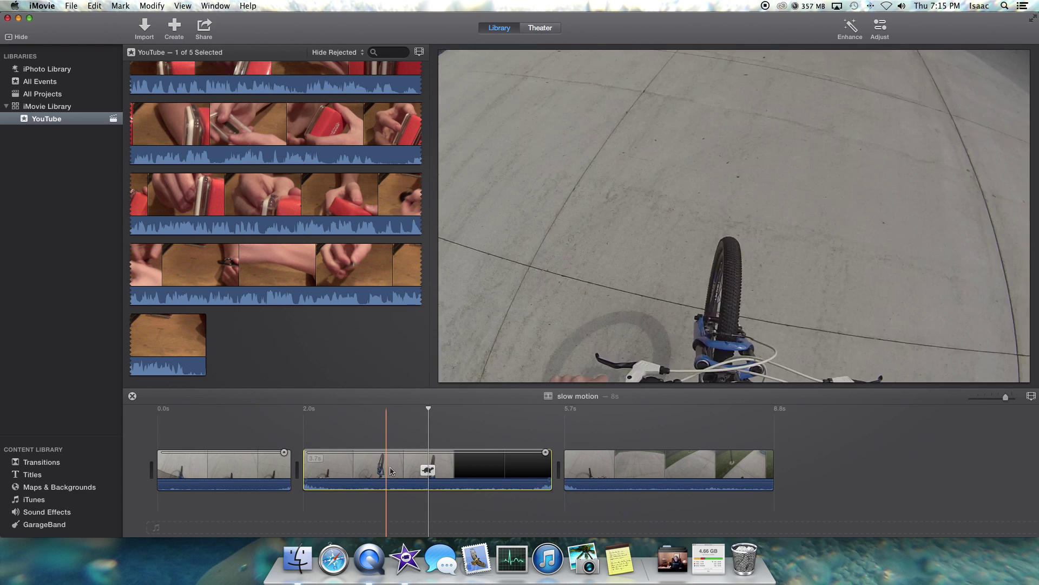
key("space")
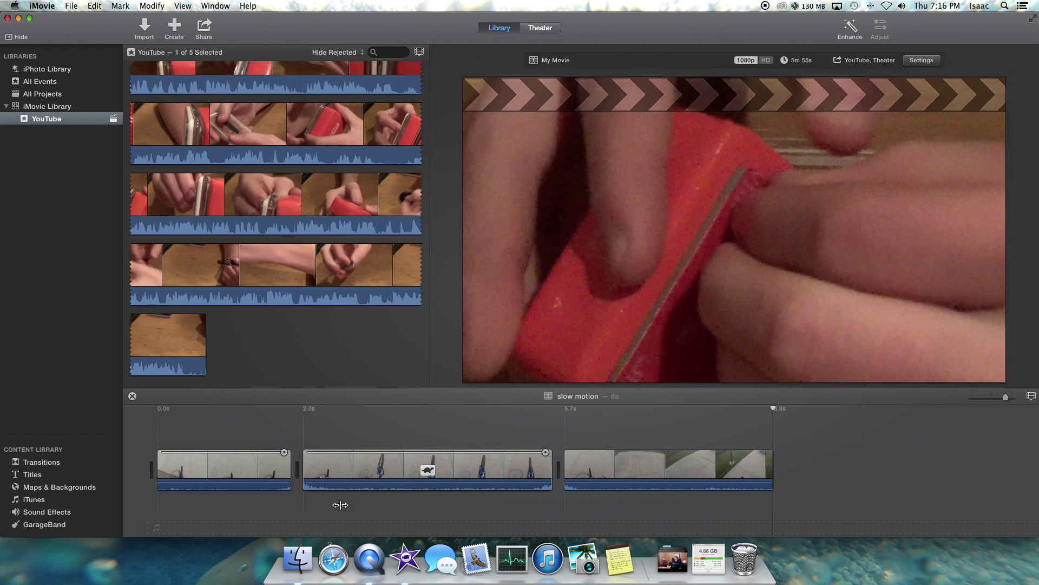
Reset the wheelie clip to 100% speed and replay the 7-second project.
left_click(430, 471)
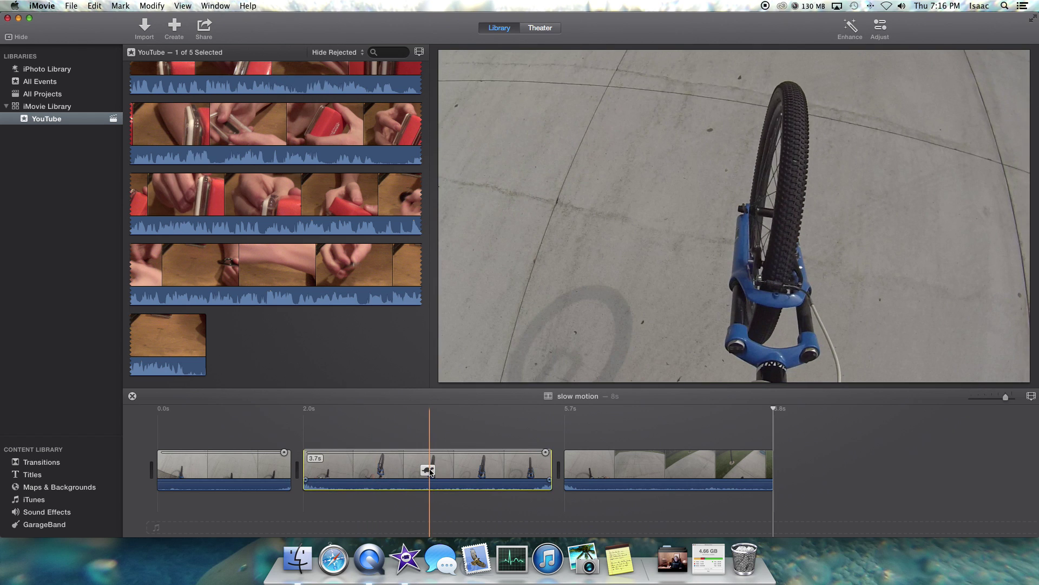
left_click(428, 470)
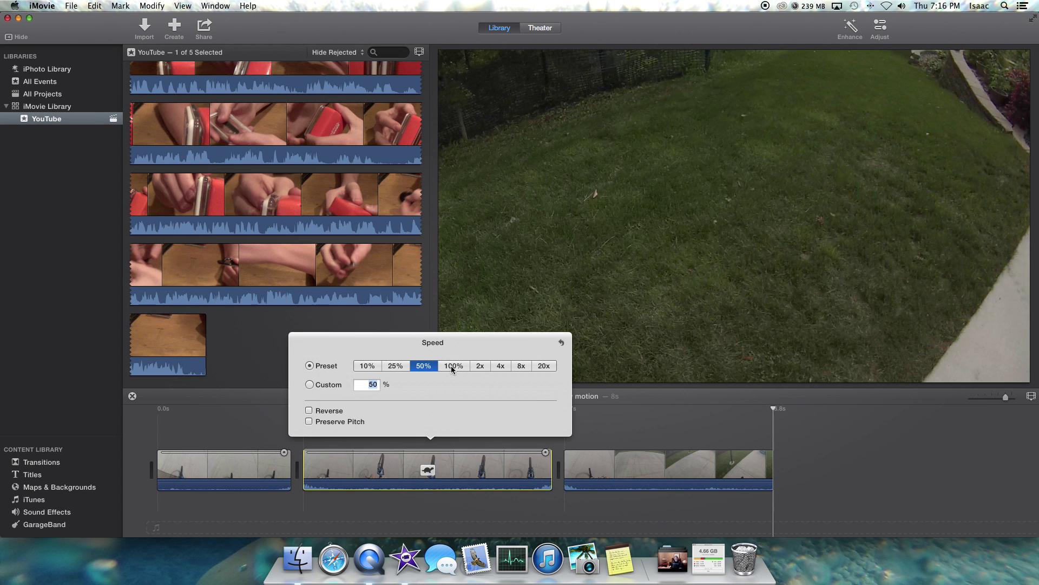
left_click(453, 366)
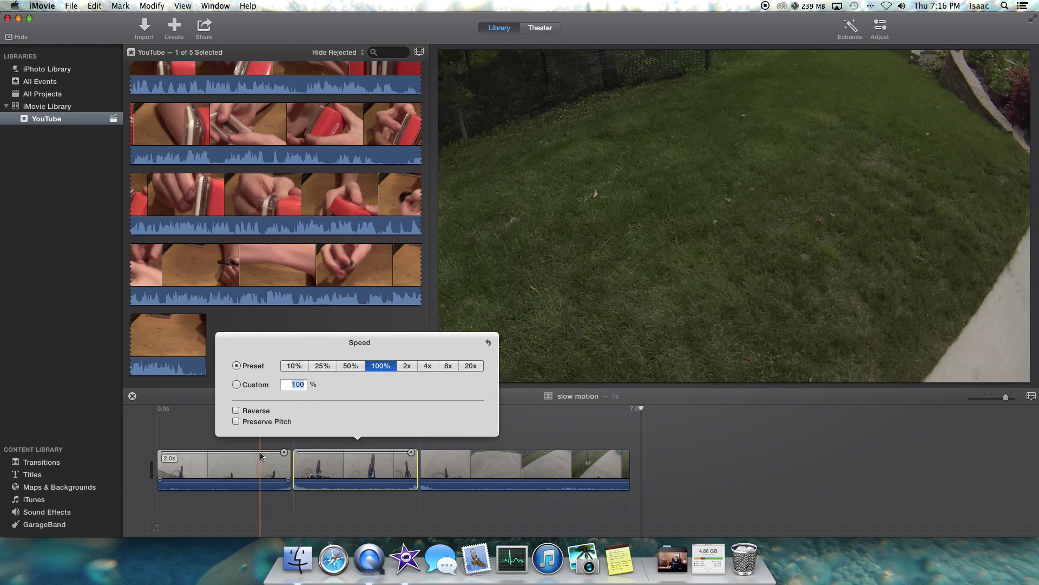
left_click(261, 456)
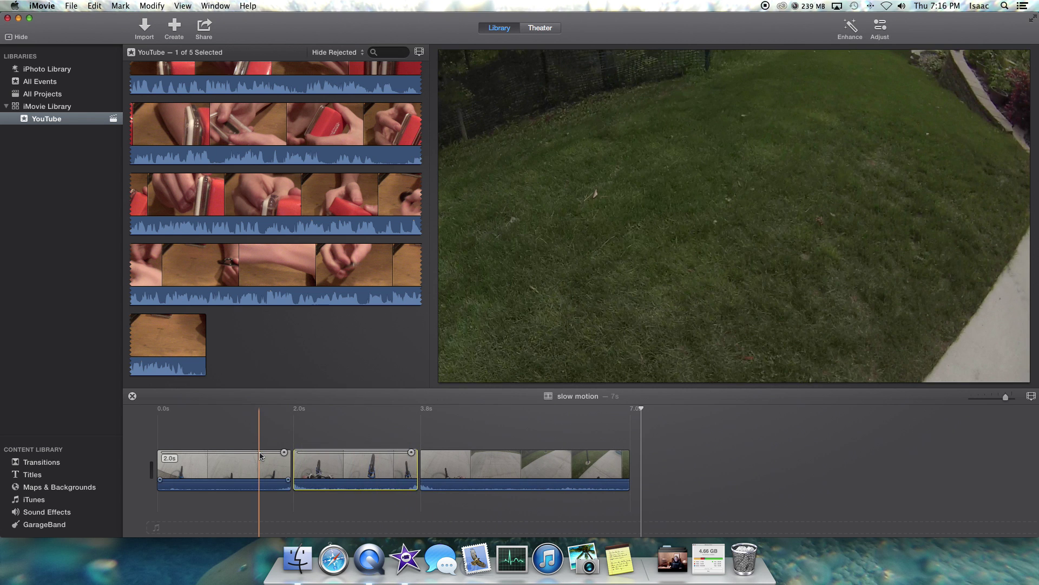
key("space")
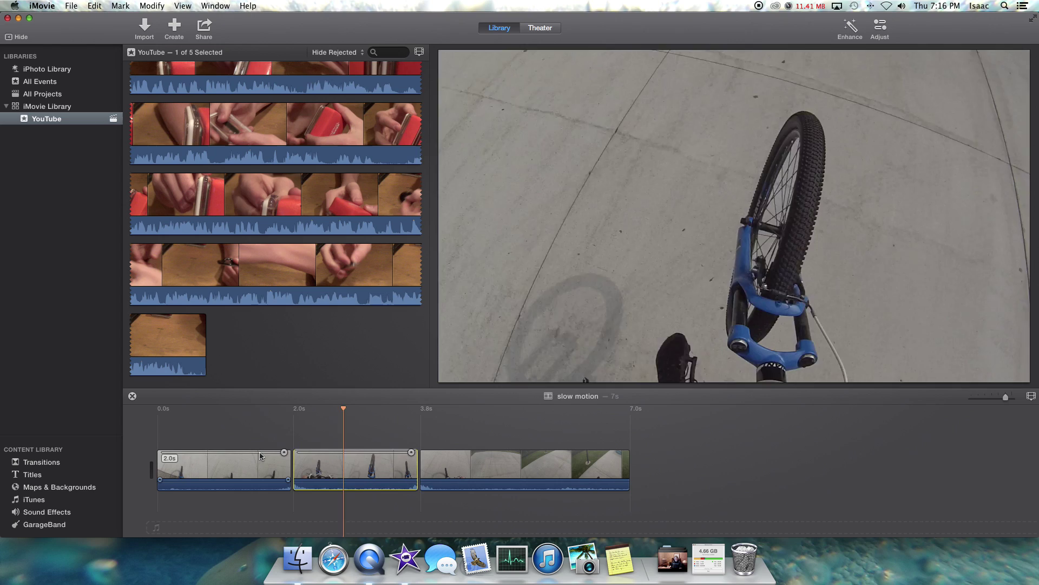